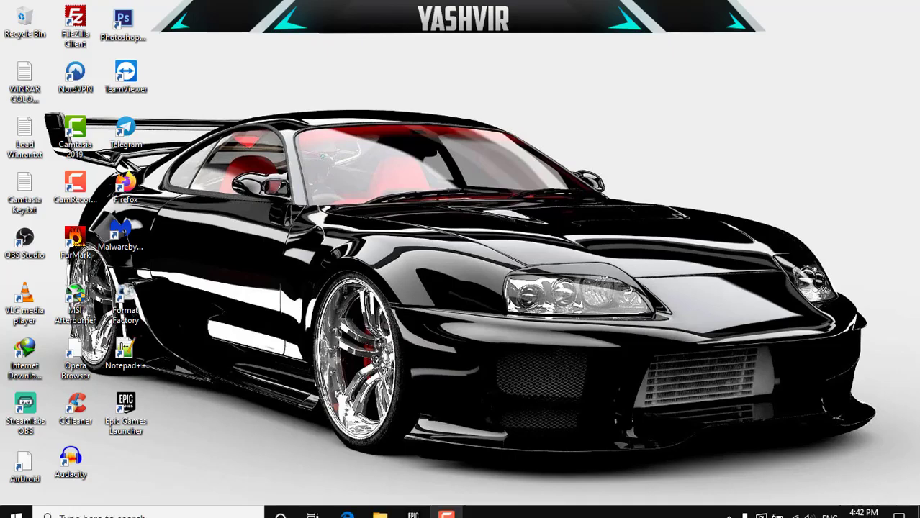
Launch Fortnite from the library; it fails with an invalid FortniteClient-Win64-Shipping.exe error
{"action": "left_click", "coordinate": [413, 505]}
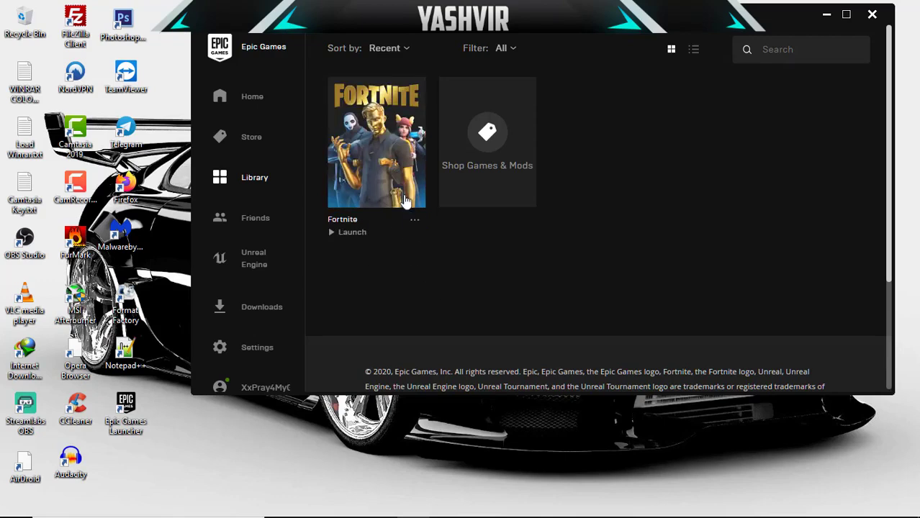
{"action": "left_click", "coordinate": [370, 201]}
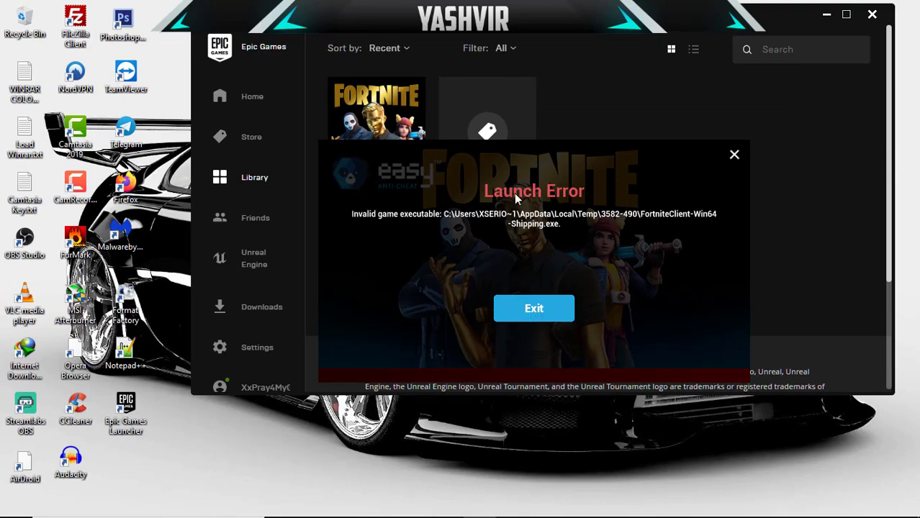
Exit the Launch Error dialog and minimize the Epic Games Launcher to show the desktop
{"action": "left_click", "coordinate": [827, 14]}
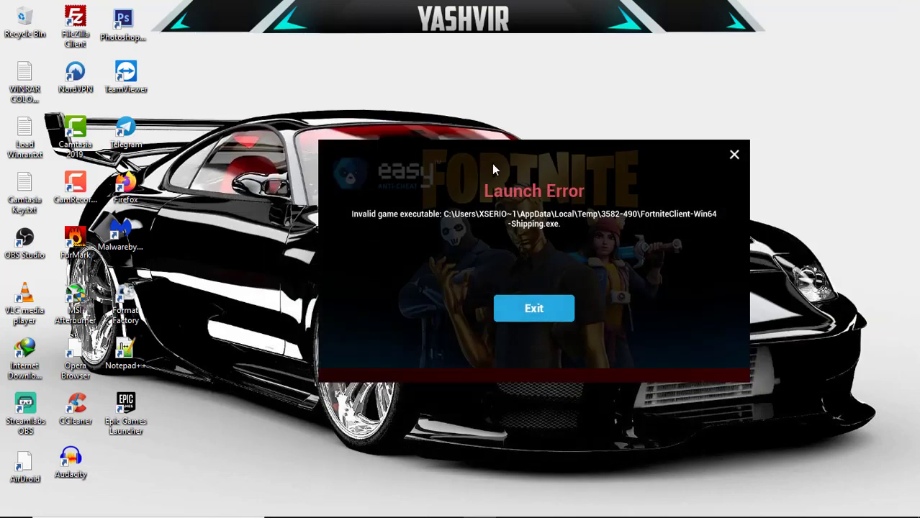
{"action": "mouse_move", "coordinate": [493, 169]}
{"action": "left_mouse_down"}
{"action": "mouse_move", "coordinate": [448, 122]}
{"action": "mouse_move", "coordinate": [506, 157]}
{"action": "mouse_move", "coordinate": [493, 162]}
{"action": "left_mouse_up"}
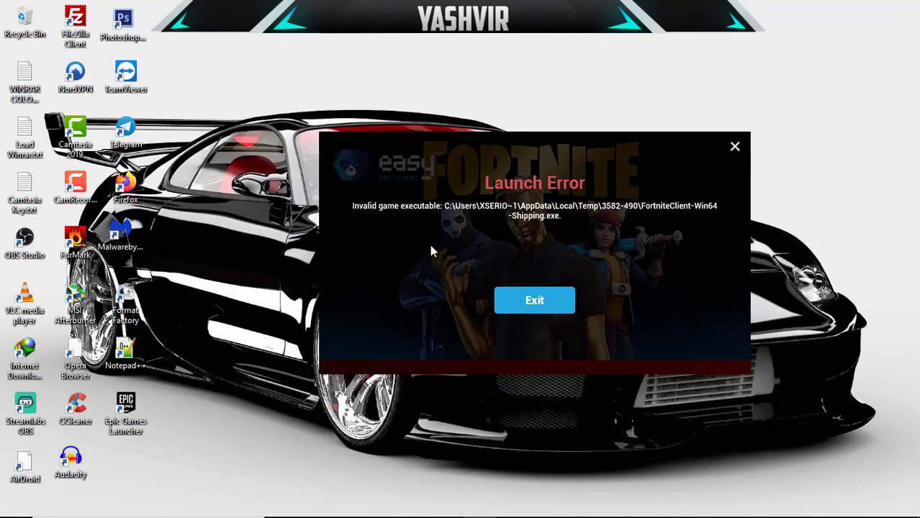
{"action": "left_click", "coordinate": [534, 301]}
{"action": "left_click", "coordinate": [412, 505]}
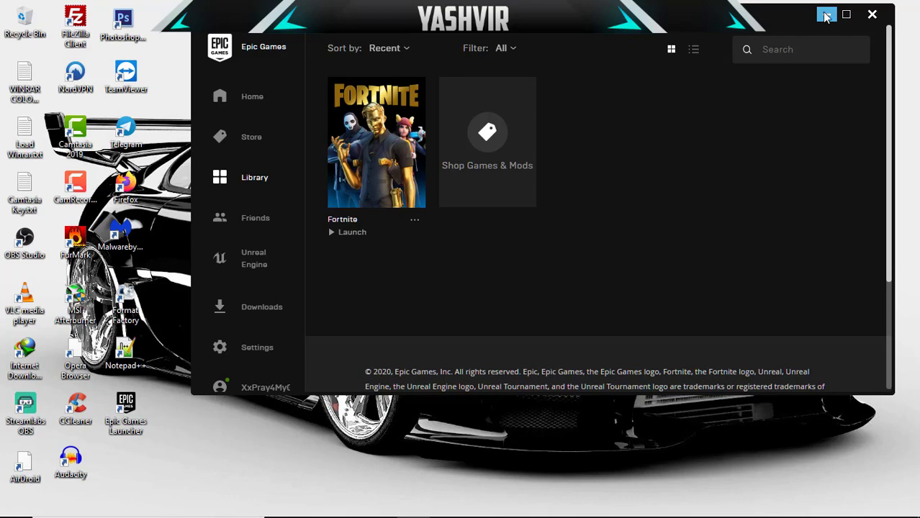
{"action": "left_click", "coordinate": [825, 15]}
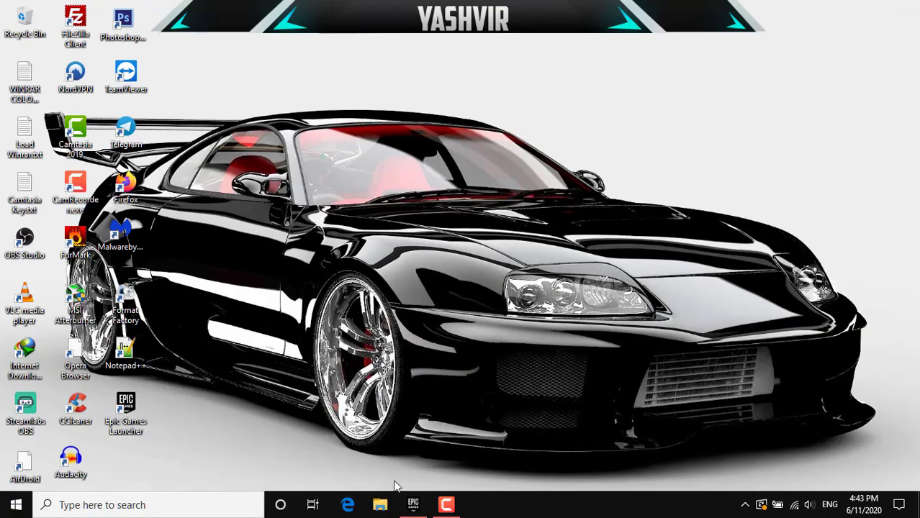
In File Explorer, look through Program Files on Local Disk (C:), then return to This PC
{"action": "left_click", "coordinate": [376, 507]}
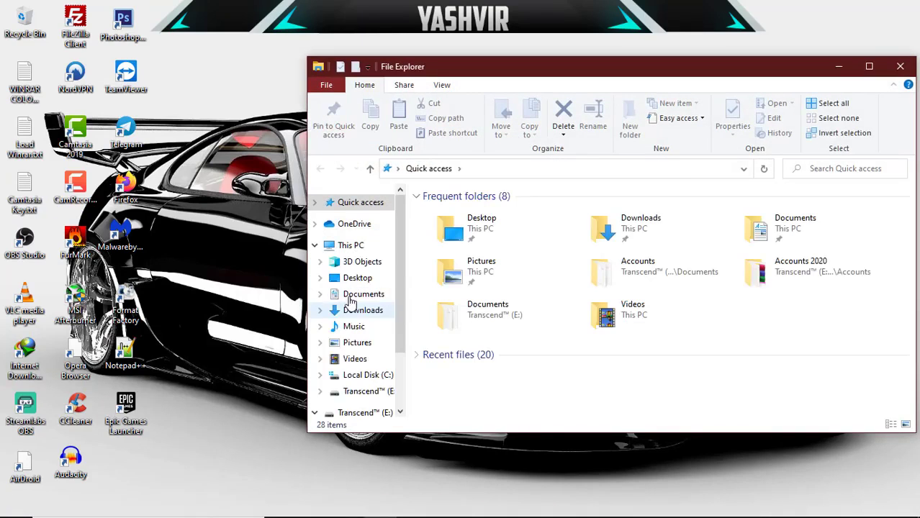
{"action": "left_click", "coordinate": [351, 245]}
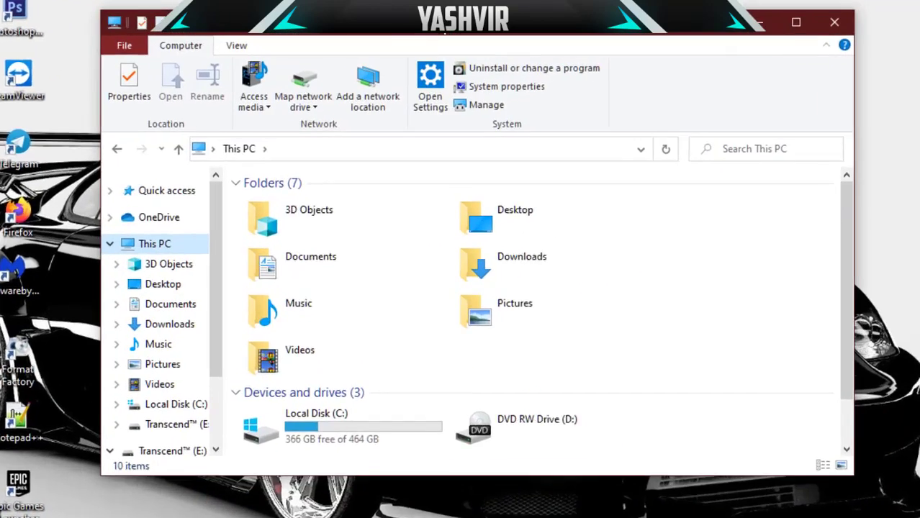
{"action": "scroll", "coordinate": [623, 286], "scroll_direction": "down", "scroll_amount": 2}
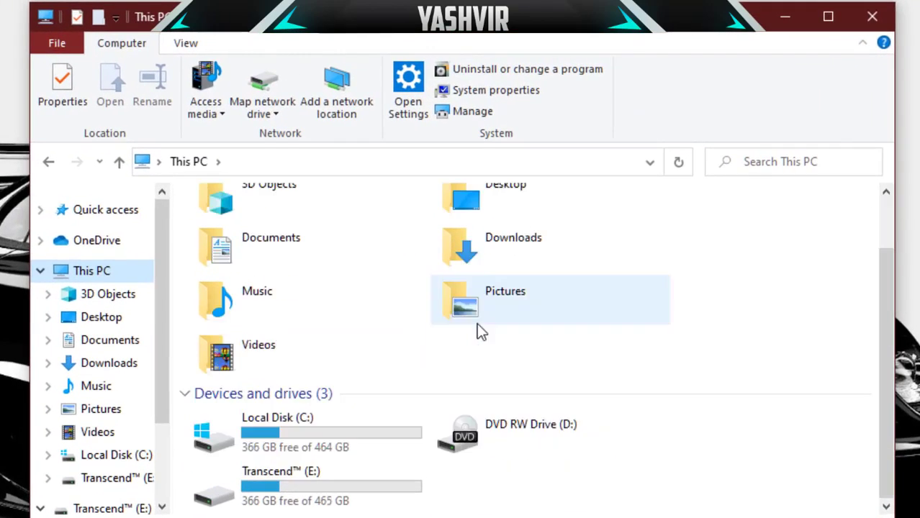
{"action": "double_click", "coordinate": [332, 430]}
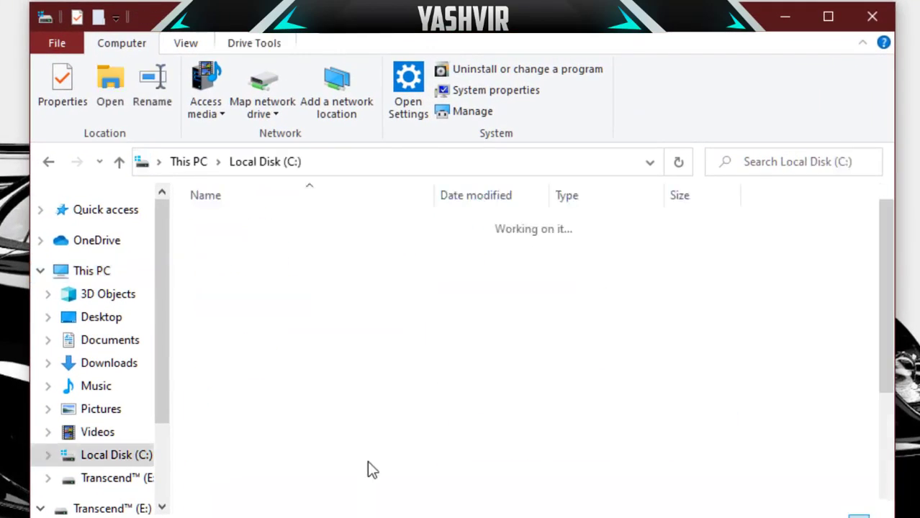
{"action": "scroll", "coordinate": [268, 389], "scroll_direction": "down", "scroll_amount": 3}
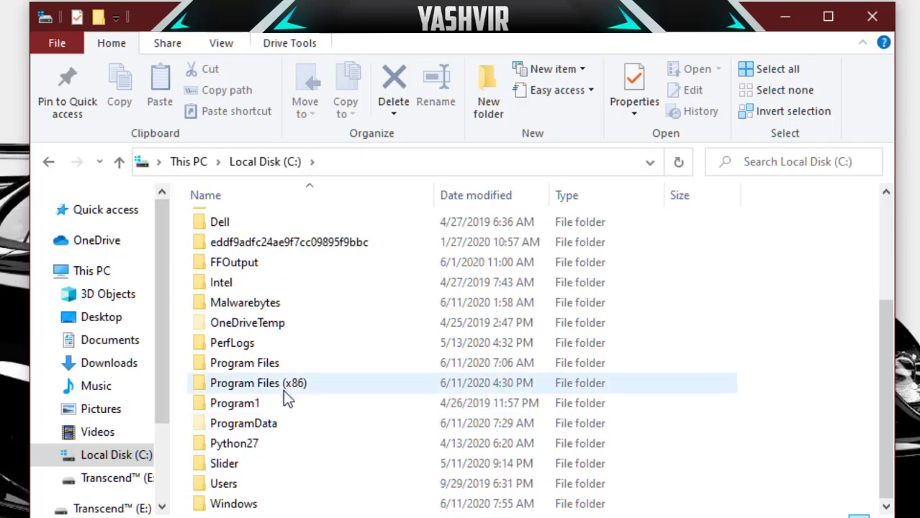
{"action": "left_click", "coordinate": [280, 365]}
{"action": "double_click", "coordinate": [280, 366]}
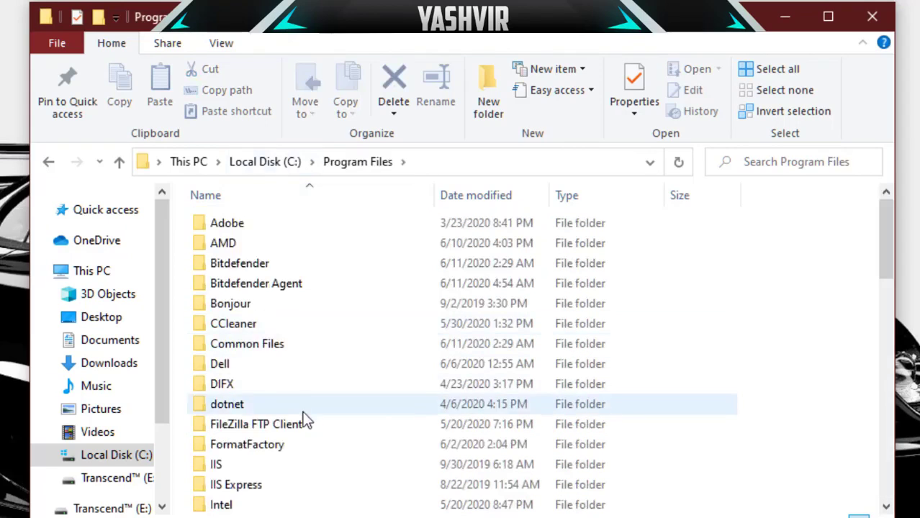
{"action": "scroll", "coordinate": [304, 421], "scroll_direction": "down", "scroll_amount": 1}
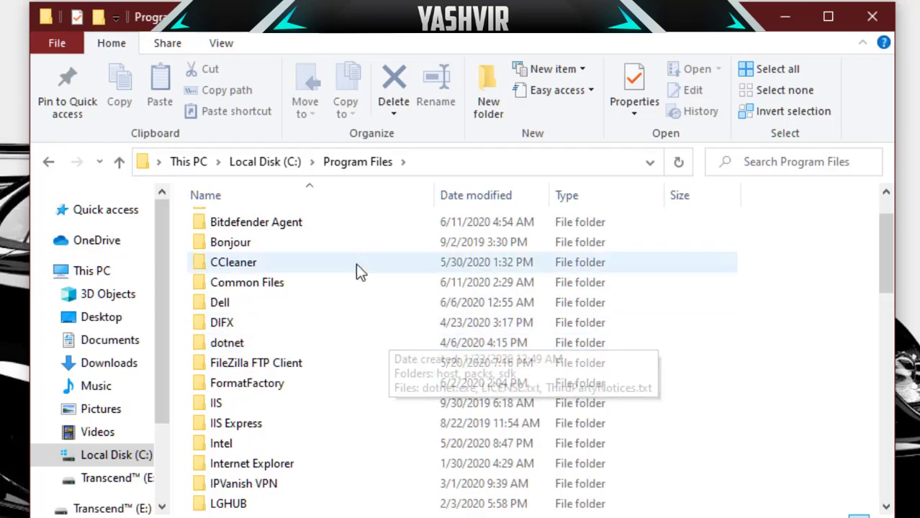
{"action": "left_click", "coordinate": [92, 270]}
{"action": "scroll", "coordinate": [432, 417], "scroll_direction": "down", "scroll_amount": 1}
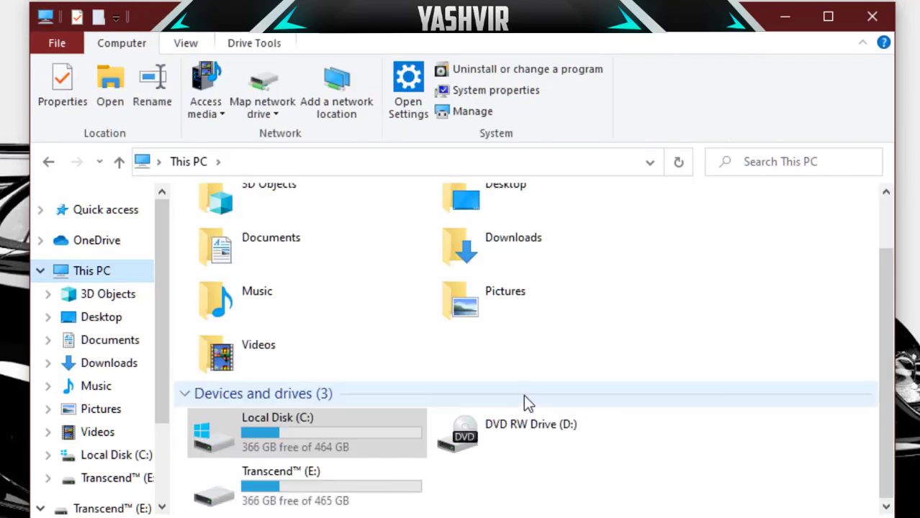
Navigate to Transcend (E:) > Epic Games > Fortnite > FortniteGame
{"action": "left_click", "coordinate": [344, 486]}
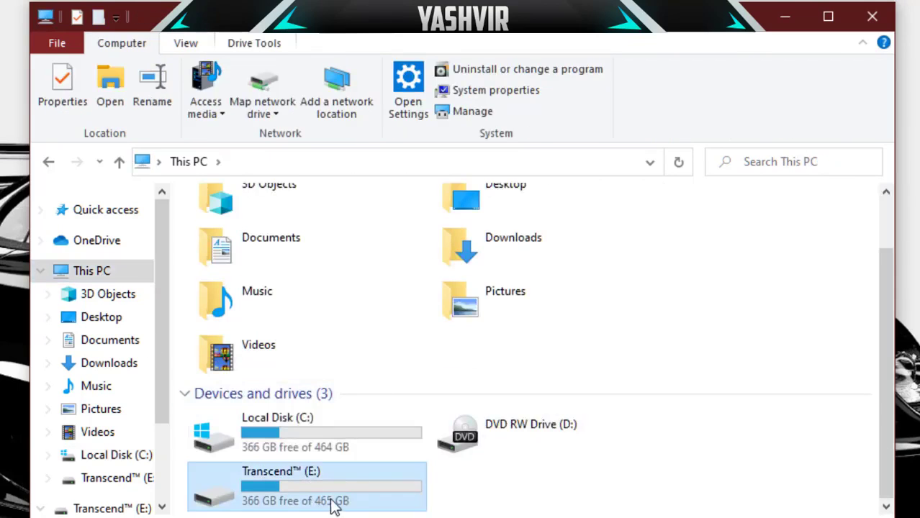
{"action": "double_click", "coordinate": [333, 504]}
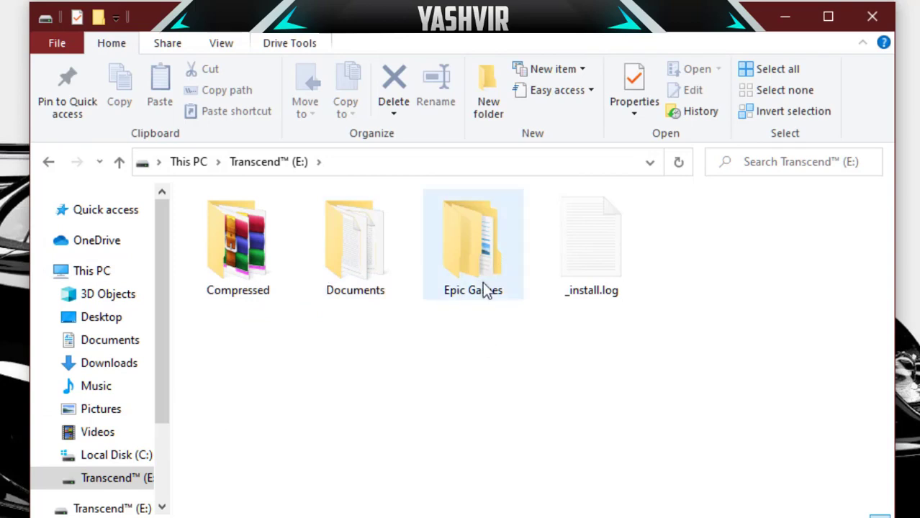
{"action": "double_click", "coordinate": [472, 262]}
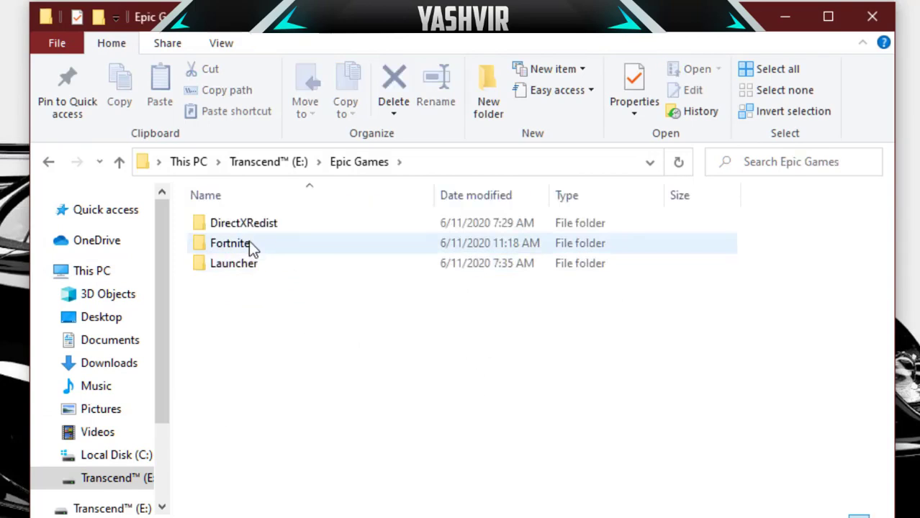
{"action": "left_click", "coordinate": [249, 244]}
{"action": "double_click", "coordinate": [248, 244]}
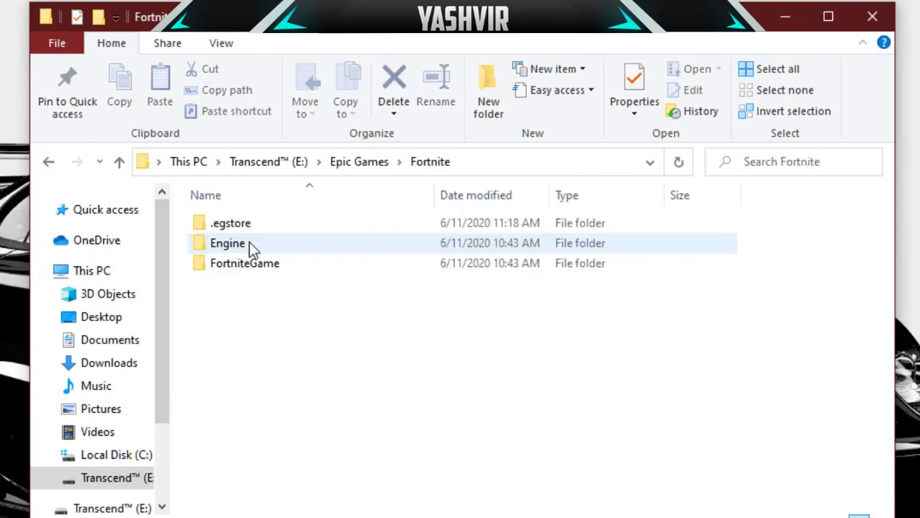
{"action": "left_click", "coordinate": [287, 272]}
{"action": "double_click", "coordinate": [287, 273]}
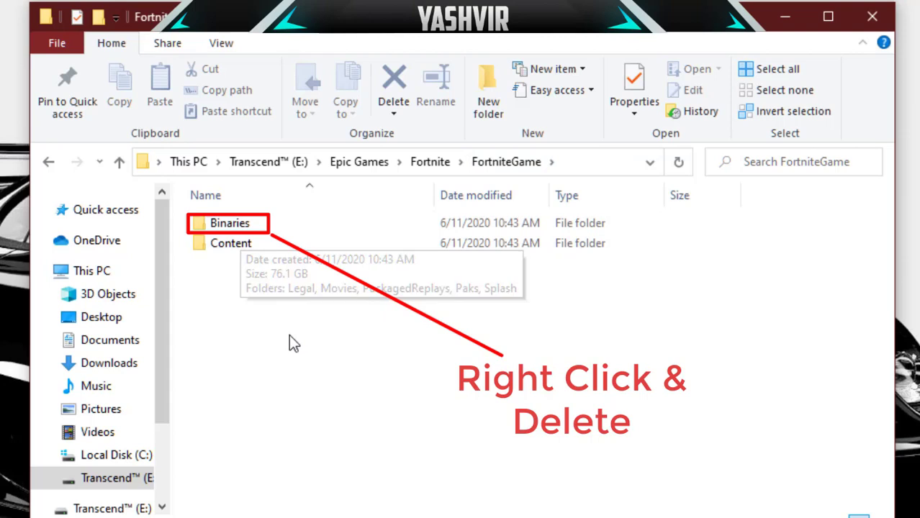
Delete the Binaries folder from FortniteGame, leaving only Content
{"action": "right_click", "coordinate": [254, 226]}
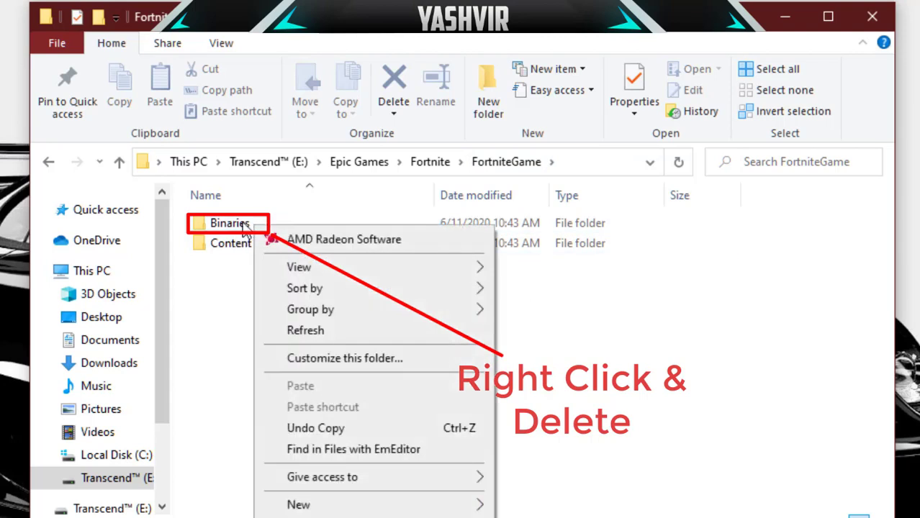
{"action": "left_click", "coordinate": [251, 226]}
{"action": "right_click", "coordinate": [248, 226]}
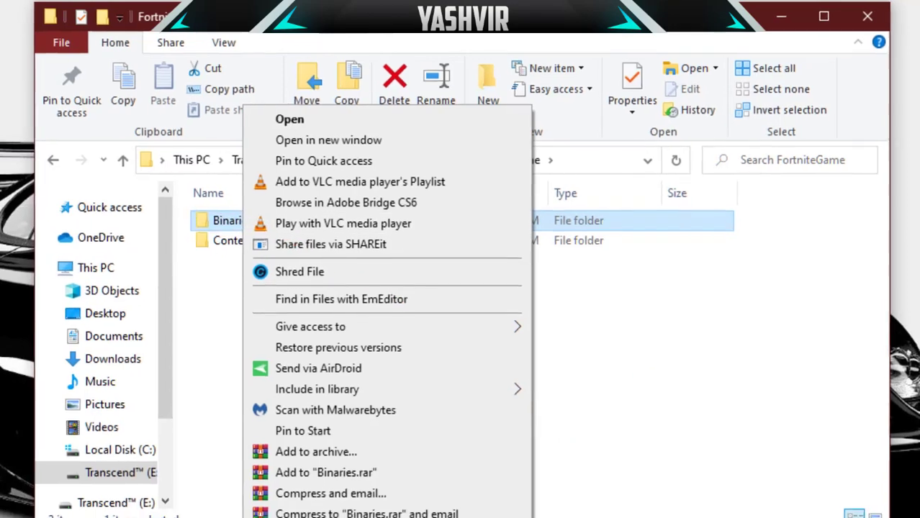
{"action": "left_click", "coordinate": [303, 517]}
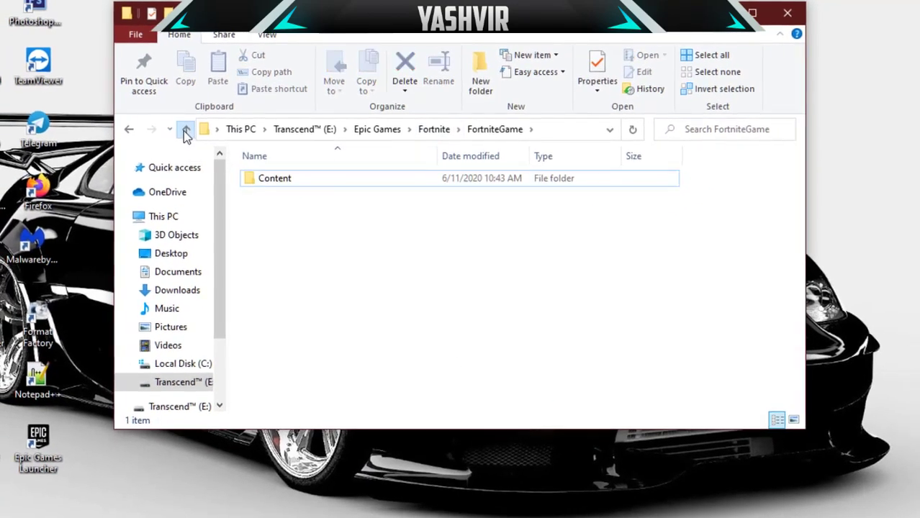
Go to Fortnite\Engine and delete its Binaries folder, leaving only Programs
{"action": "left_click", "coordinate": [184, 131]}
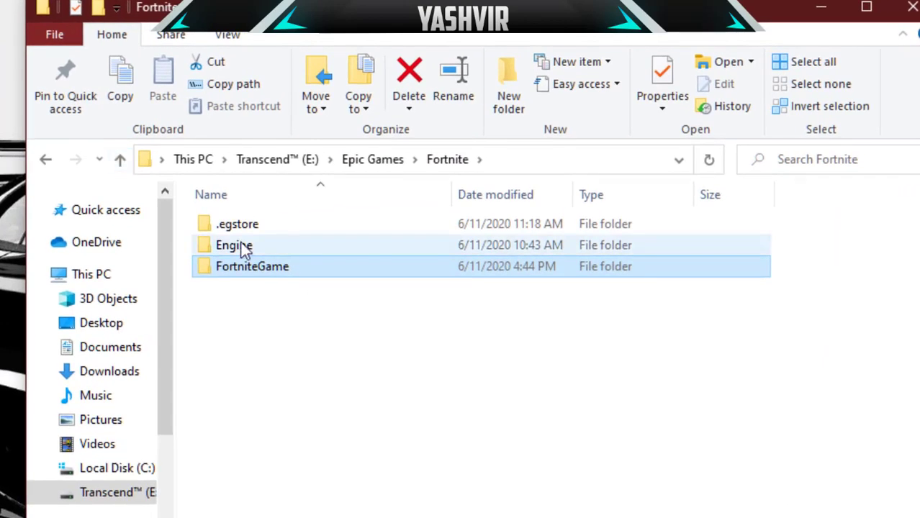
{"action": "left_click", "coordinate": [386, 159]}
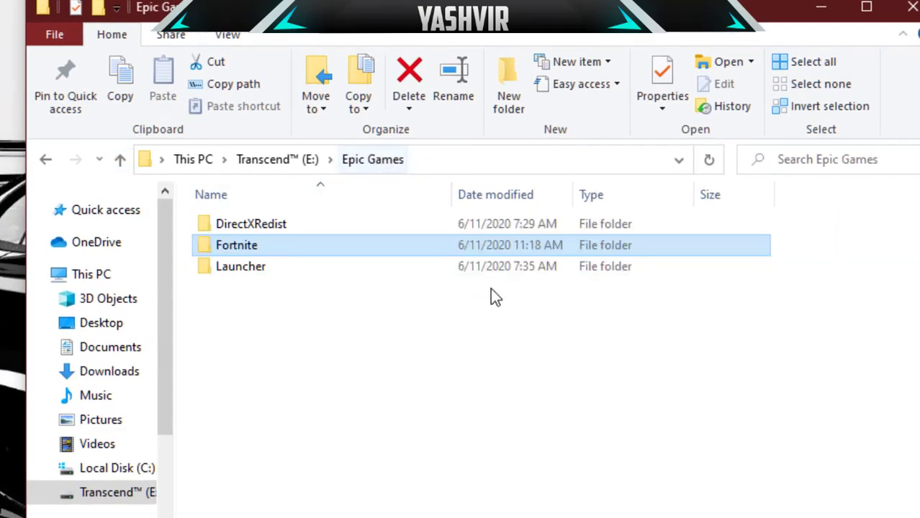
{"action": "double_click", "coordinate": [247, 247]}
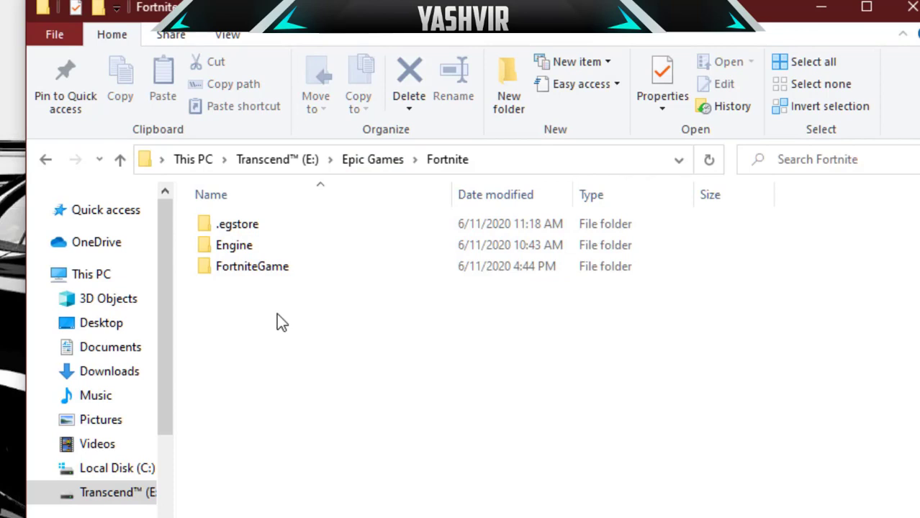
{"action": "double_click", "coordinate": [249, 246]}
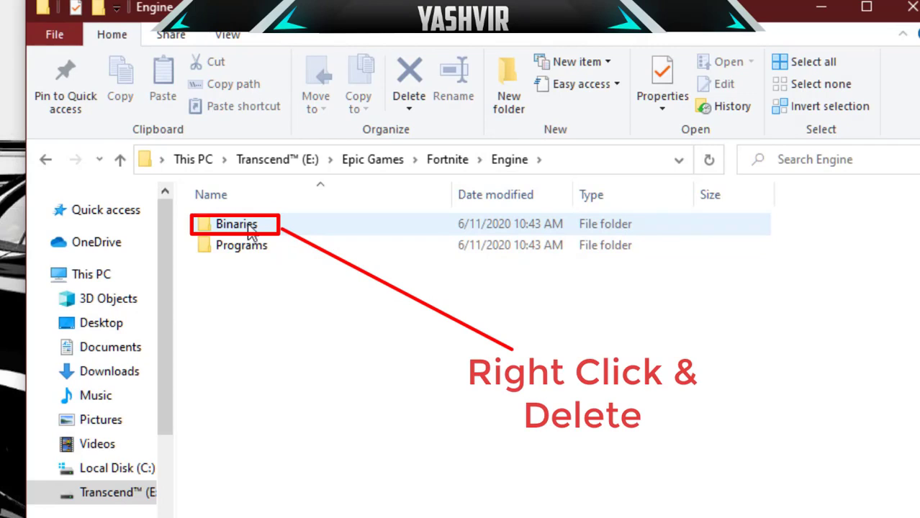
{"action": "left_click", "coordinate": [250, 230]}
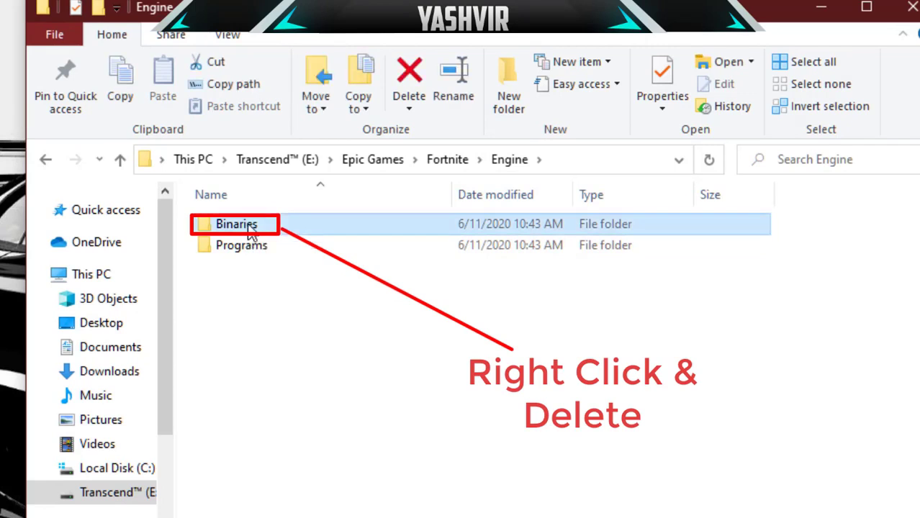
{"action": "right_click", "coordinate": [251, 232]}
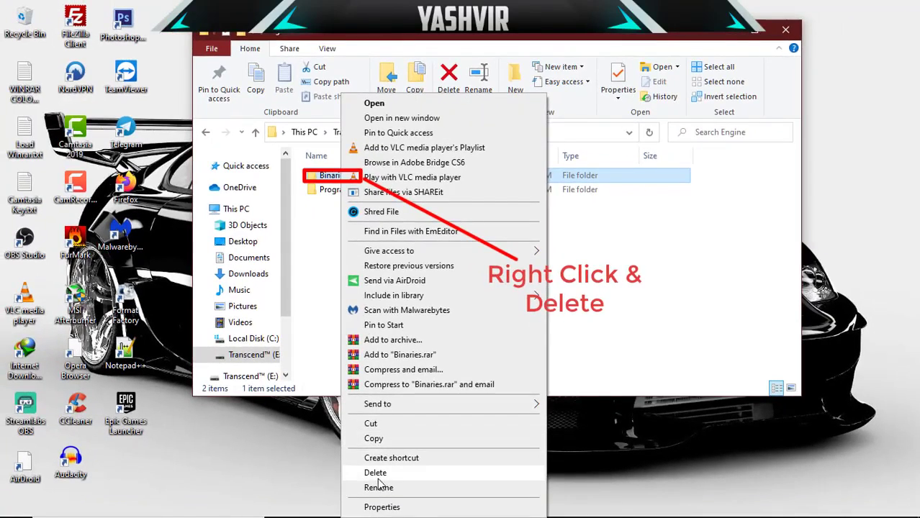
{"action": "left_click", "coordinate": [380, 475]}
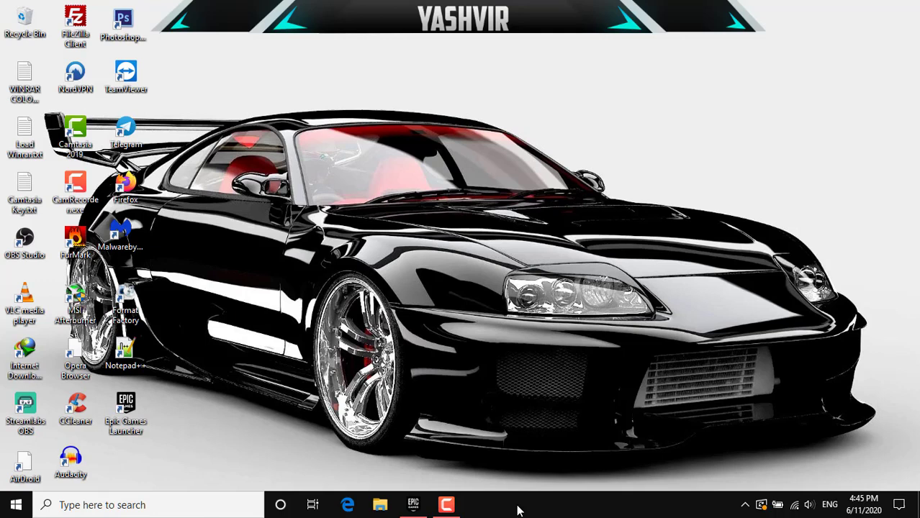
Choose Verify from the Fortnite tile's options menu, starting a repair at Installing 13%
{"action": "left_click", "coordinate": [414, 505]}
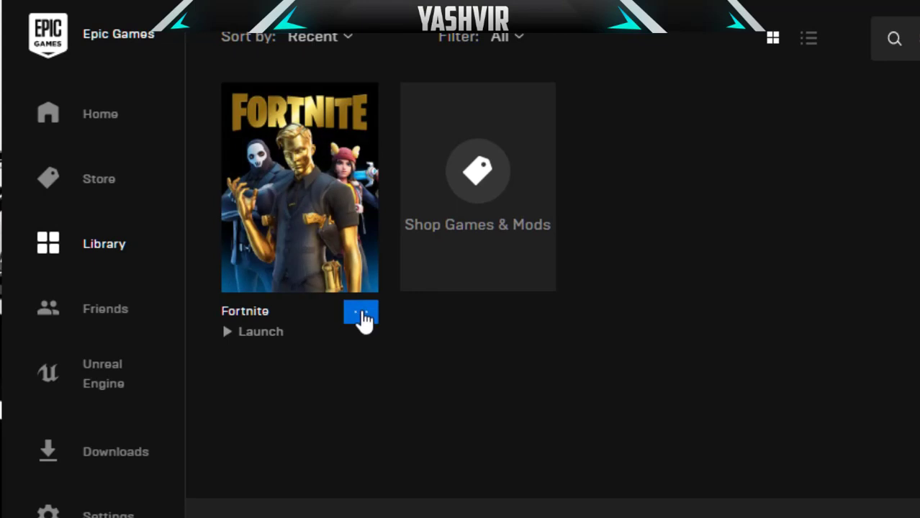
{"action": "left_click", "coordinate": [362, 319]}
{"action": "left_click", "coordinate": [420, 353]}
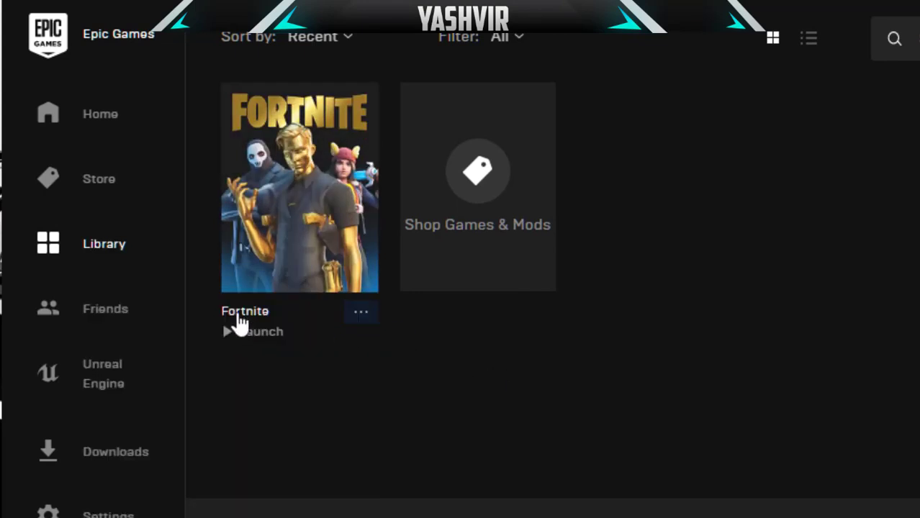
{"action": "left_click", "coordinate": [362, 319]}
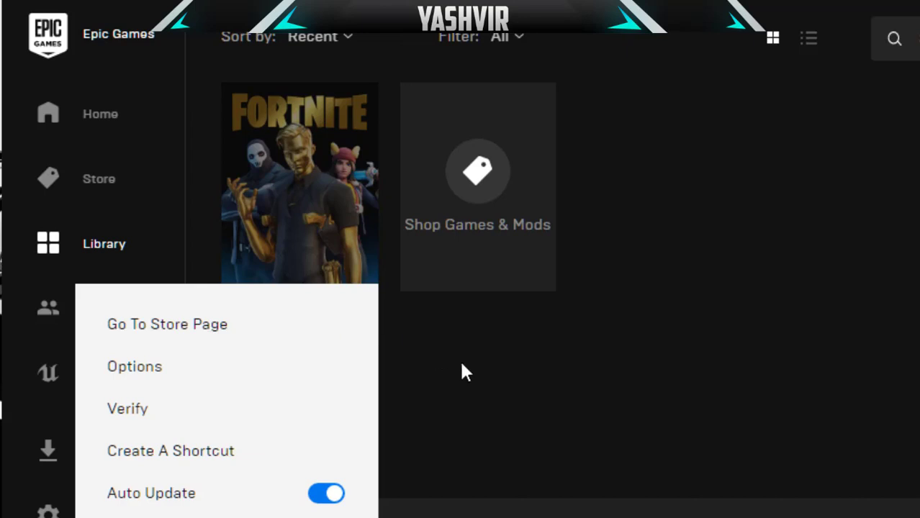
{"action": "left_click", "coordinate": [385, 340]}
{"action": "left_click", "coordinate": [364, 319]}
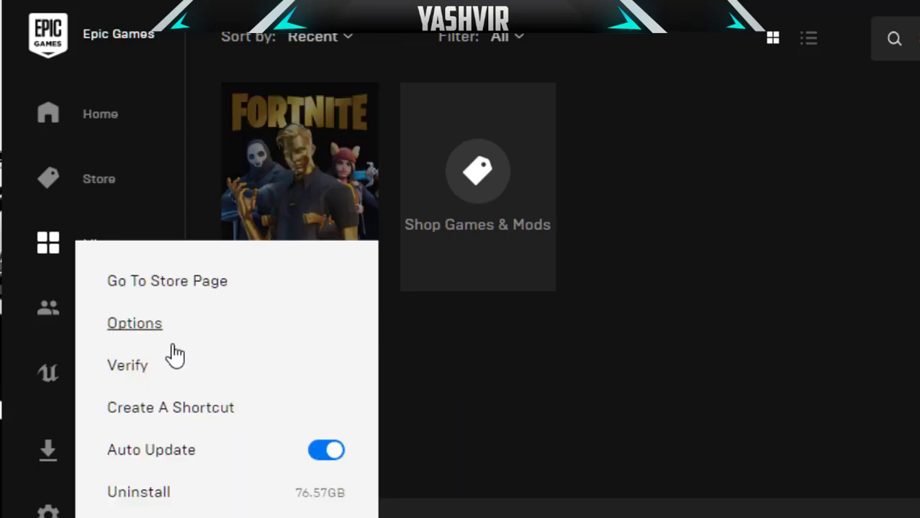
{"action": "left_click", "coordinate": [127, 369]}
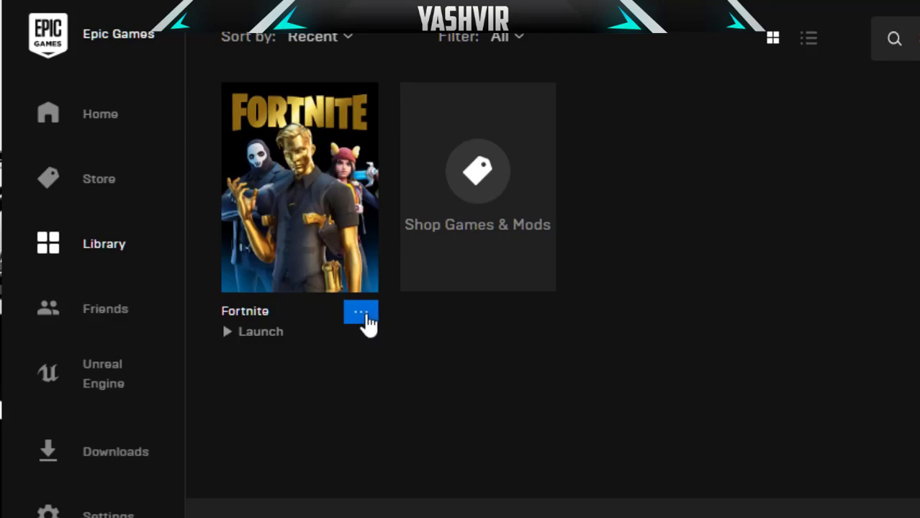
{"action": "left_click", "coordinate": [266, 333]}
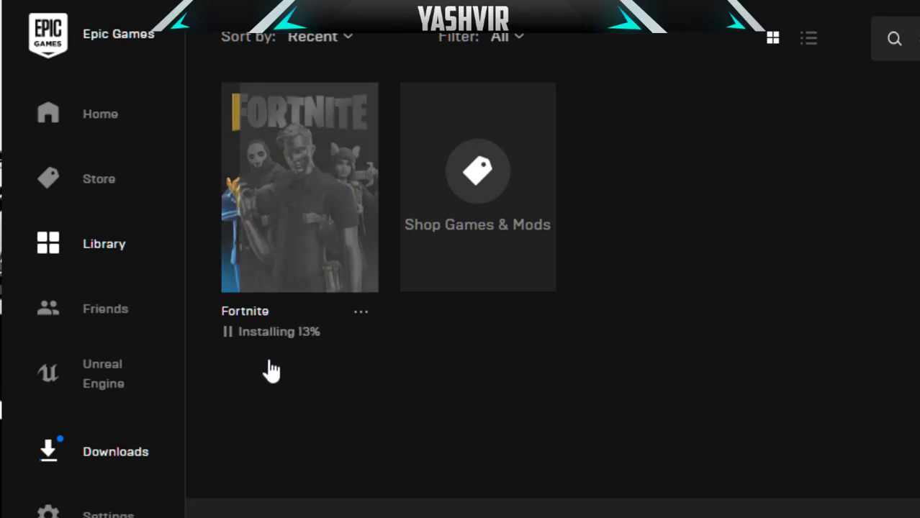
Watch Fortnite download and verify in Downloads, then return to the Library
{"action": "left_click", "coordinate": [115, 465]}
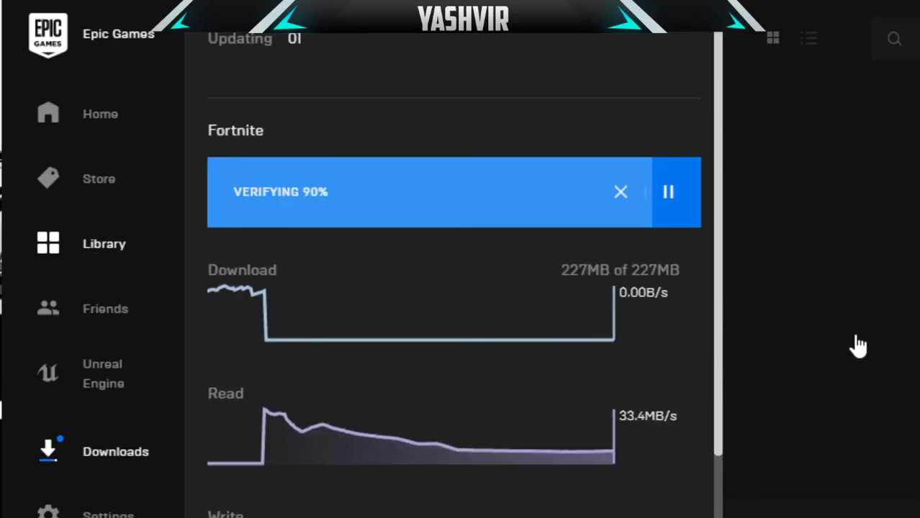
{"action": "left_click", "coordinate": [106, 241]}
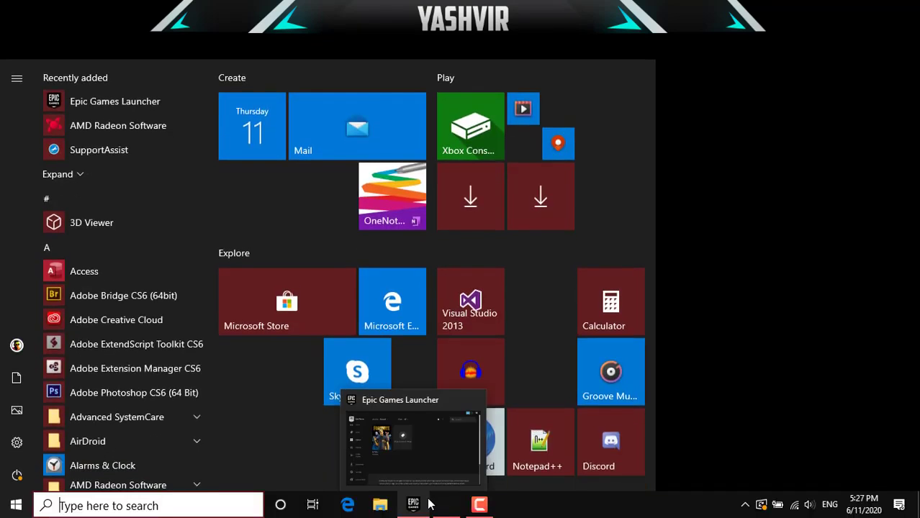
Minimize the launcher to reveal Fortnite's loading screen, then bring back the screen recorder
{"action": "left_click", "coordinate": [420, 506]}
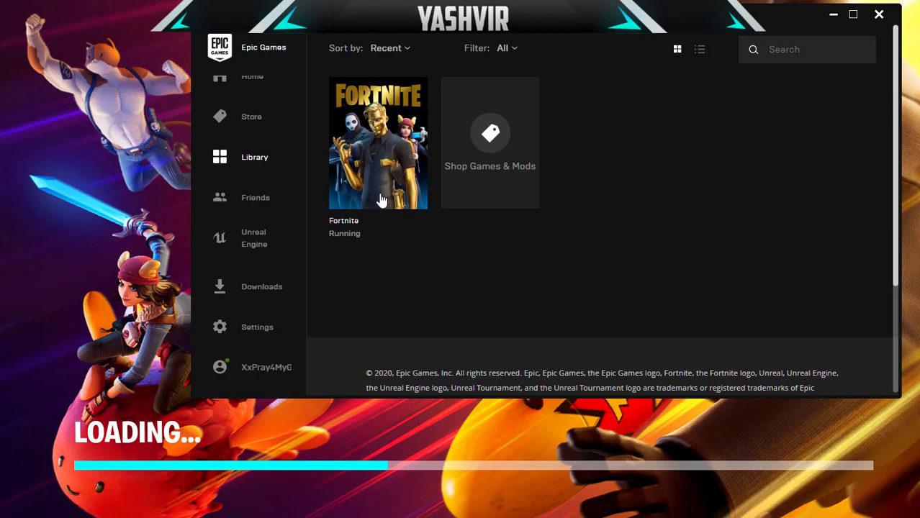
{"action": "left_click", "coordinate": [833, 15]}
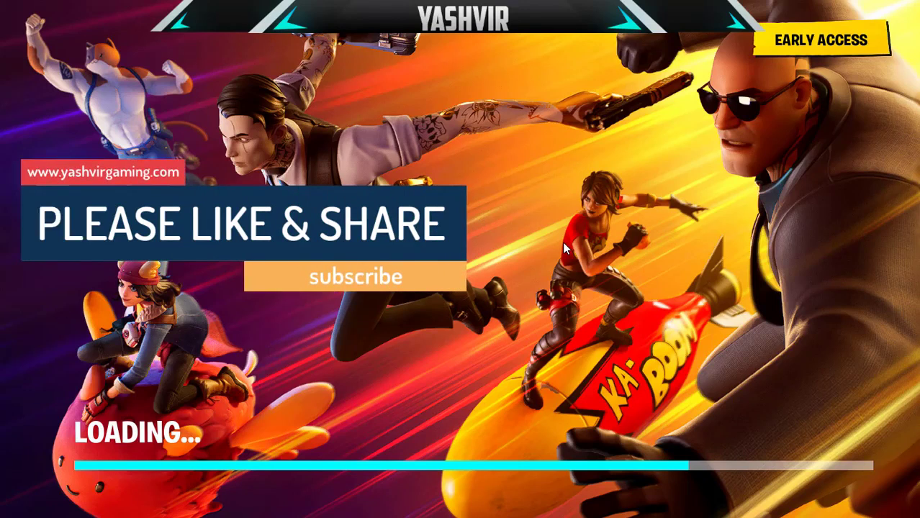
{"action": "key", "text": "super"}
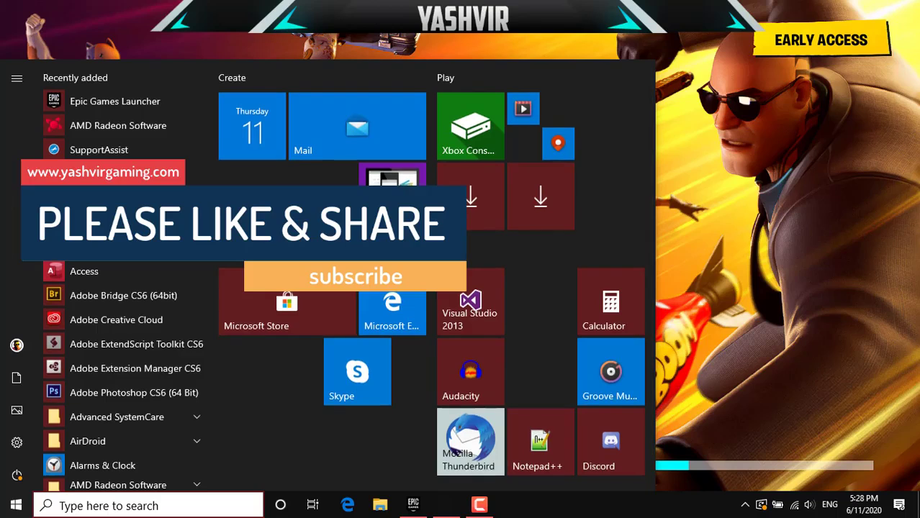
{"action": "left_click", "coordinate": [480, 508]}
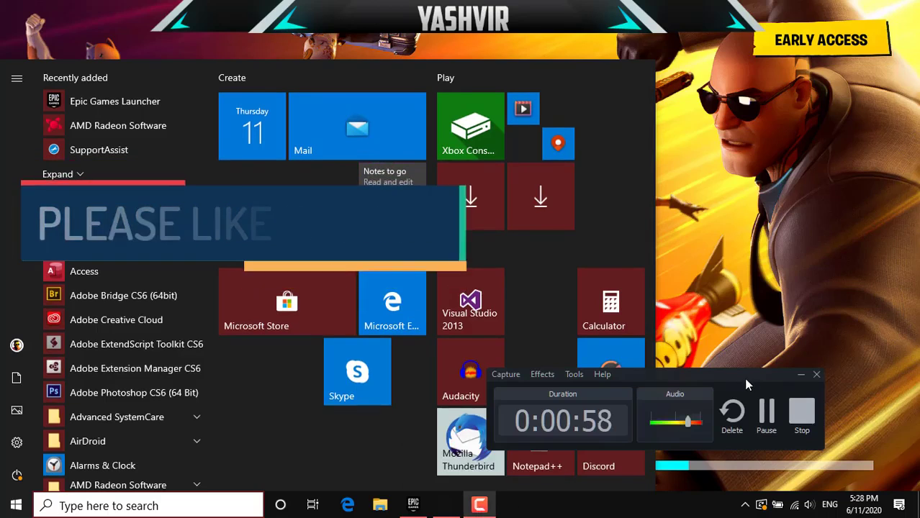